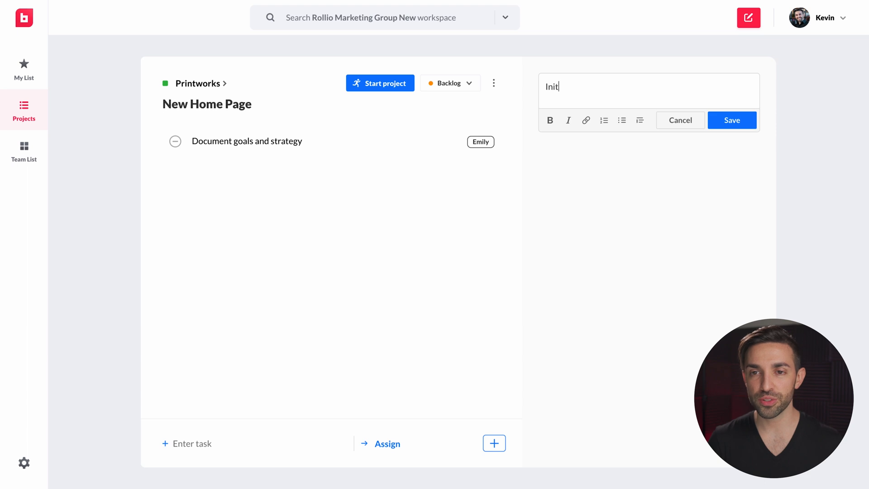
# - Write and save the project note "Initial brainstorming session:" with bullets "Simplify the home page", "Reduce navigation complexity" and "Shorten contact form"
pyautogui.write('to')
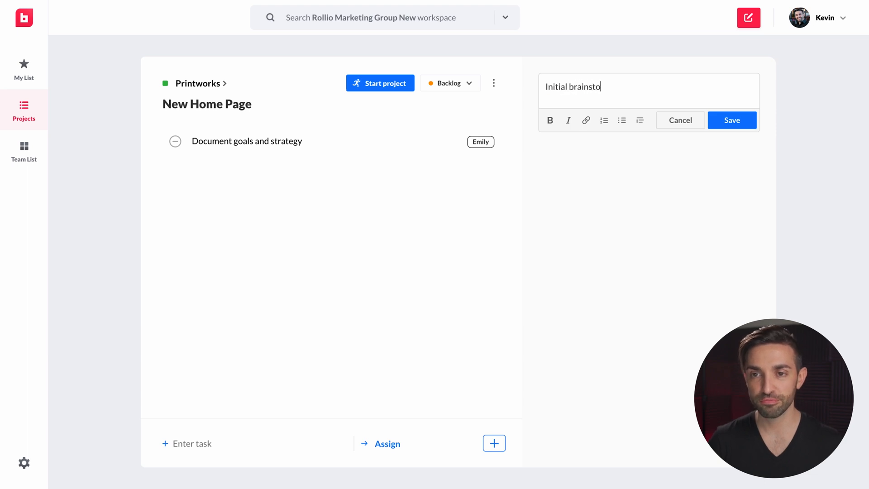
pyautogui.write('rming session:')
pyautogui.press('Return')
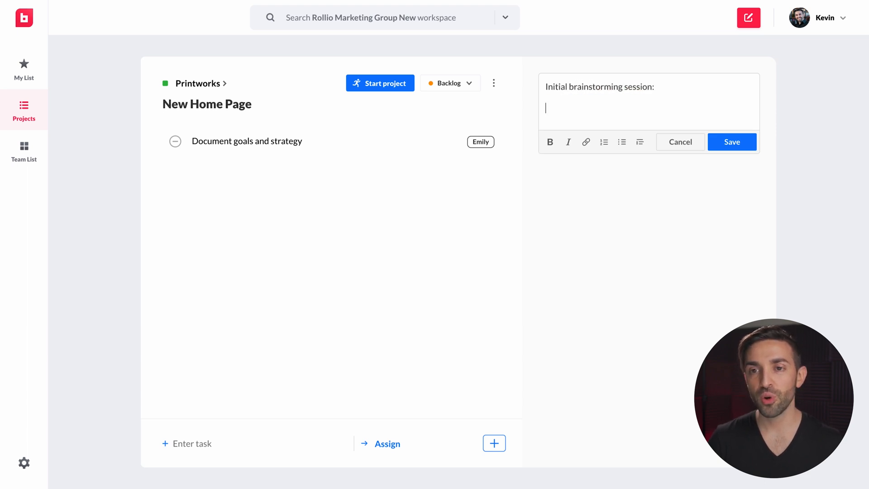
pyautogui.write('- ')
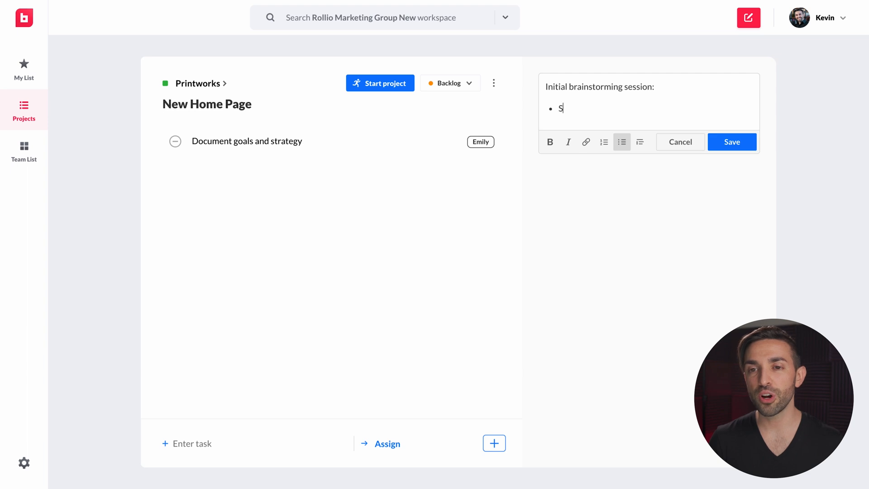
pyautogui.write('Simplif')
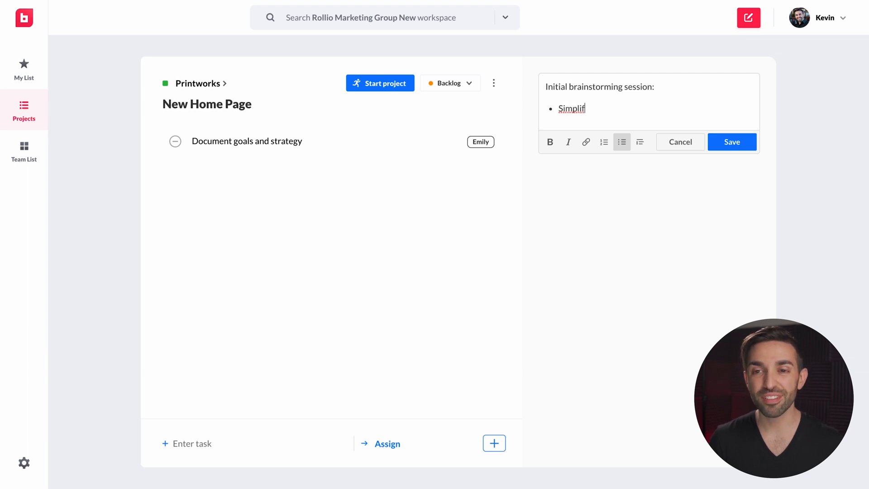
pyautogui.write('y the home page')
pyautogui.press('Return')
pyautogui.write('Reduce nag')
pyautogui.write('igation complexit')
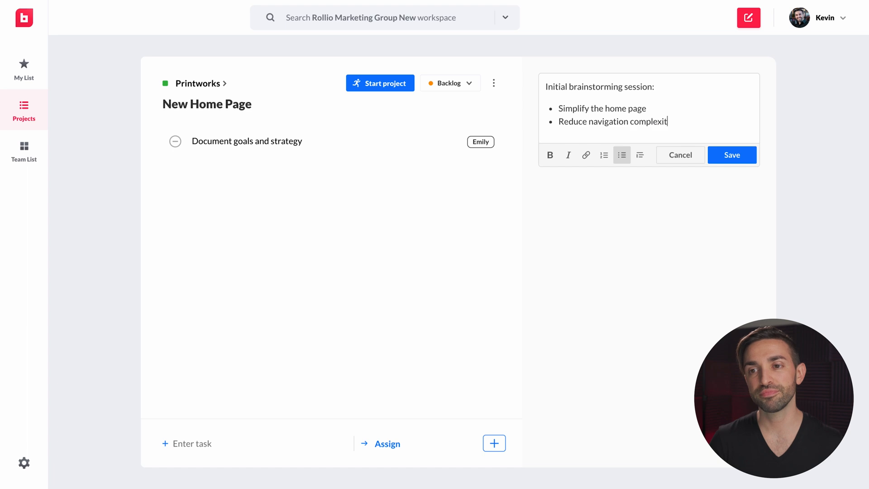
pyautogui.write('y')
pyautogui.press('Return')
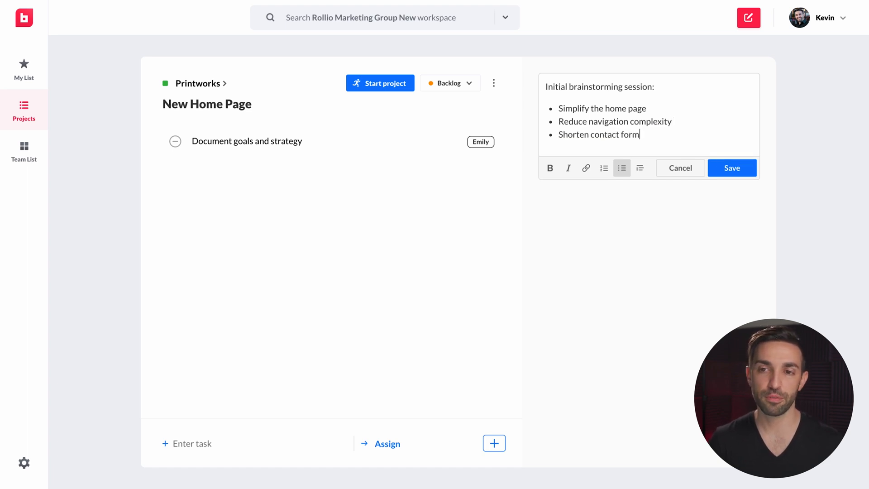
pyautogui.click(737, 167)
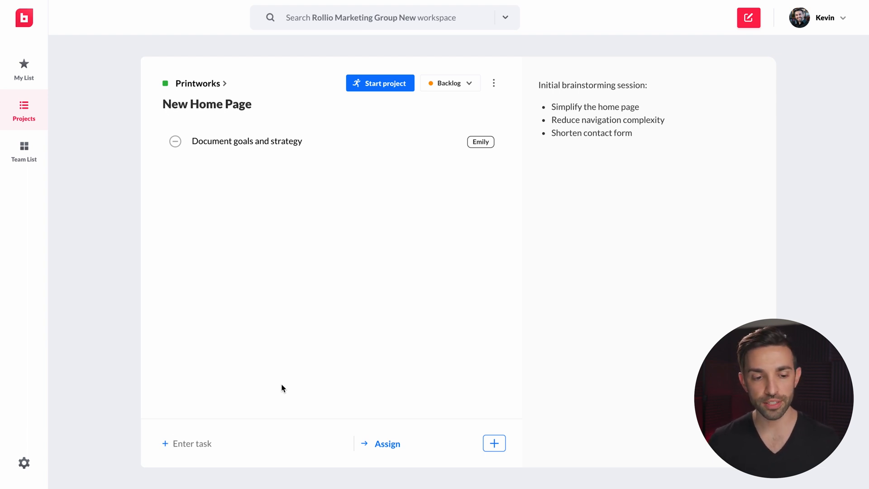
# - Add the task "Develop and revise content" to the New Home Page project and assign it to the first listed team member
pyautogui.write('Cont')
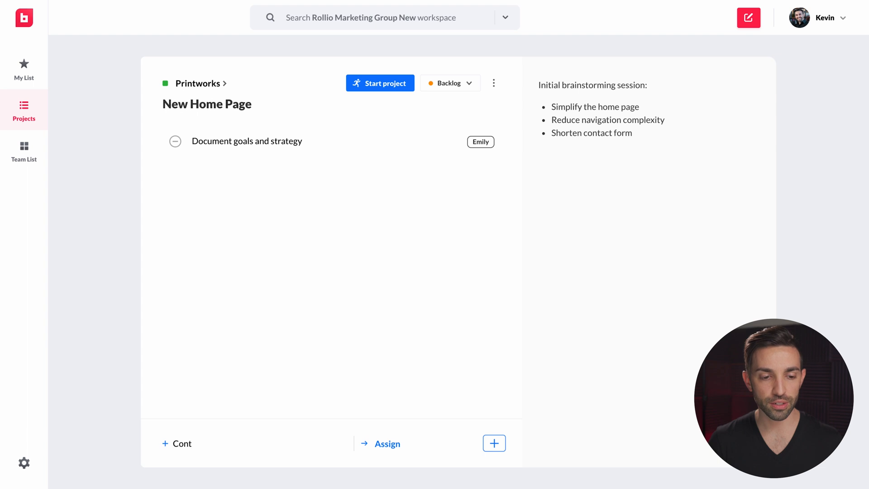
pyautogui.hotkey('ctrl', 'a')
pyautogui.write('Develop and revise content')
pyautogui.press('Tab')
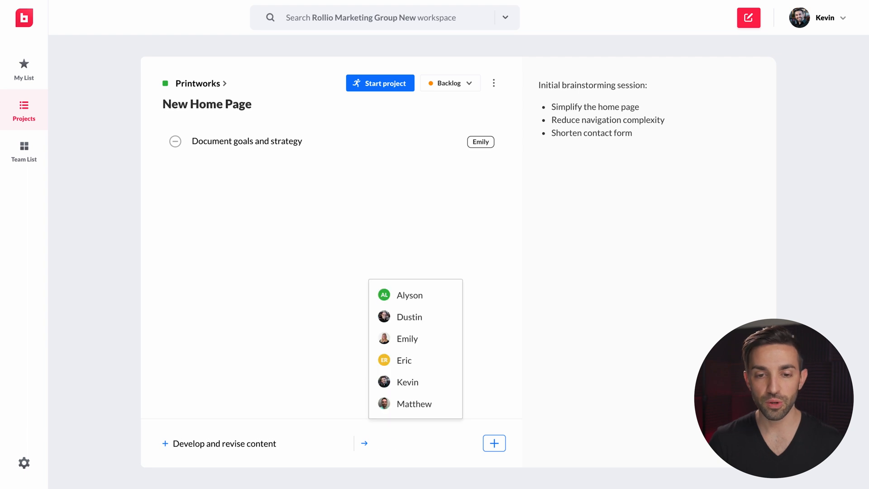
pyautogui.write('al')
pyautogui.press('Return')
pyautogui.press('Return')
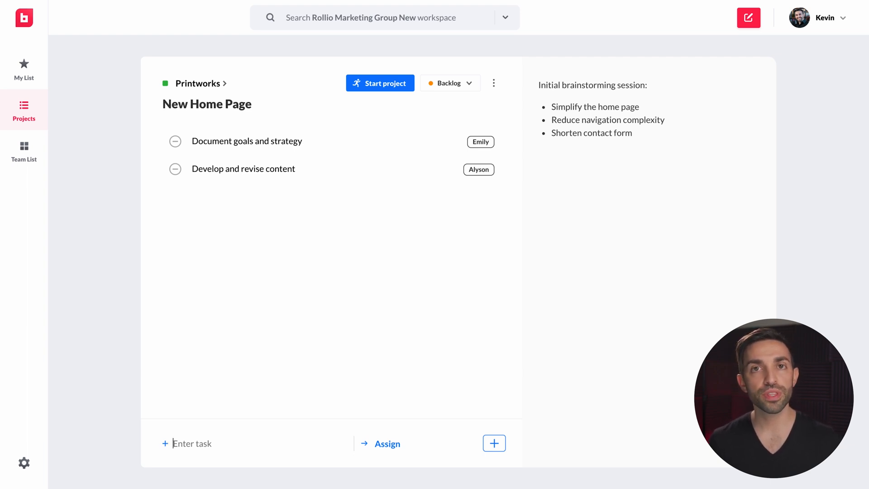
# - Add the task "Design desktop layout" and assign it to the second listed team member
pyautogui.write('Design desktop layout')
pyautogui.press('Tab')
pyautogui.write('dus')
pyautogui.press('Return')
pyautogui.press('Return')
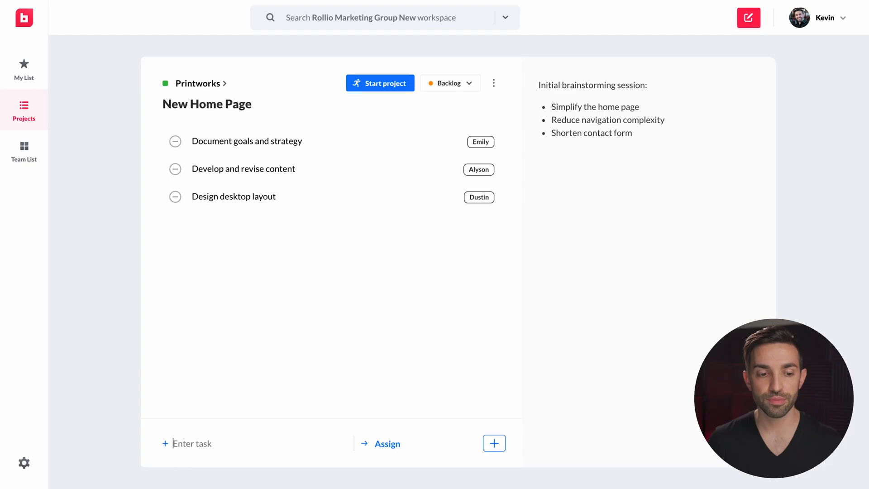
# - Add the task "Review initial design" and assign it to the signed-in account owner
pyautogui.write('R')
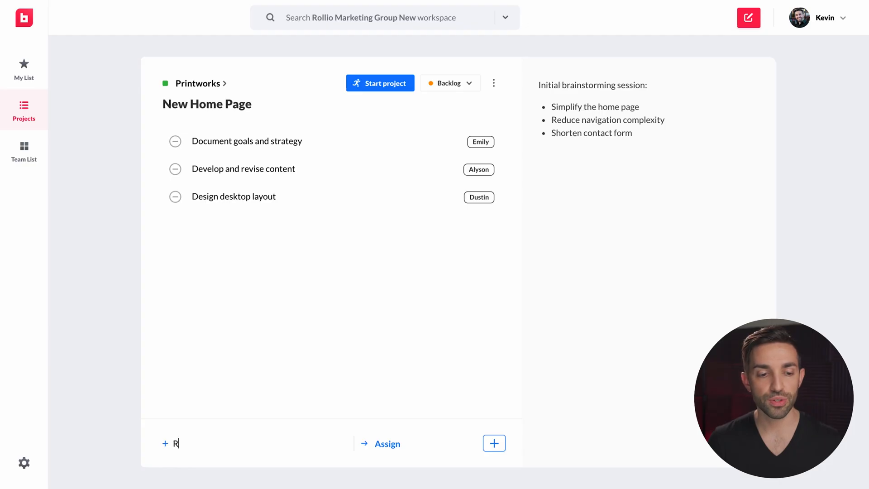
pyautogui.write('eview initial design')
pyautogui.press('Tab')
pyautogui.write('kev')
pyautogui.press('Return')
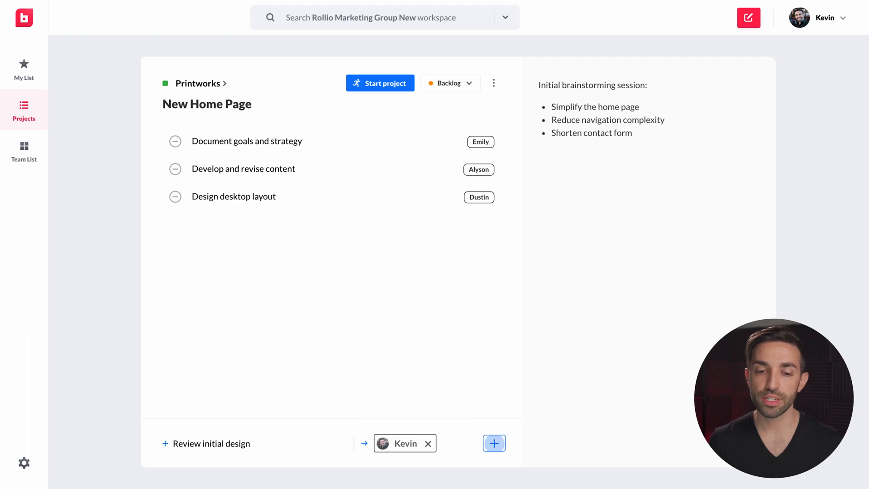
pyautogui.press('Return')
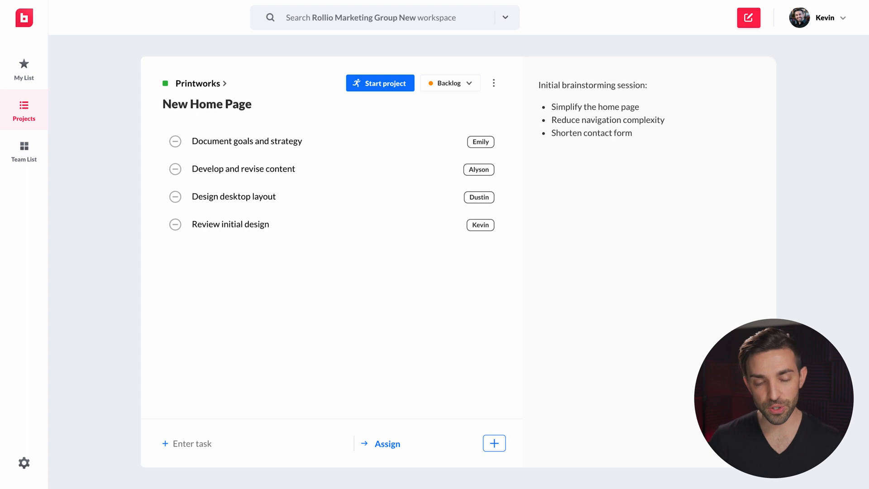
# - Add the task "Send to client for review" and assign it to the assignee of "Document goals and strategy"
pyautogui.write('S')
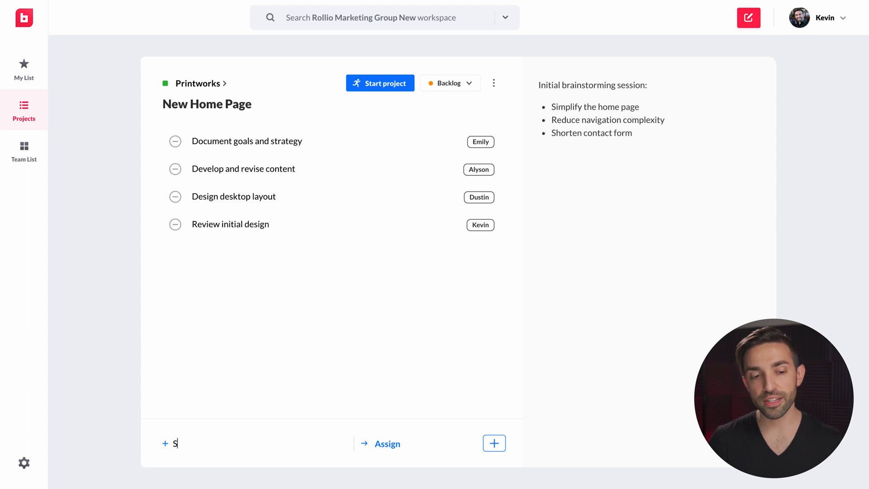
pyautogui.write('end to client fo')
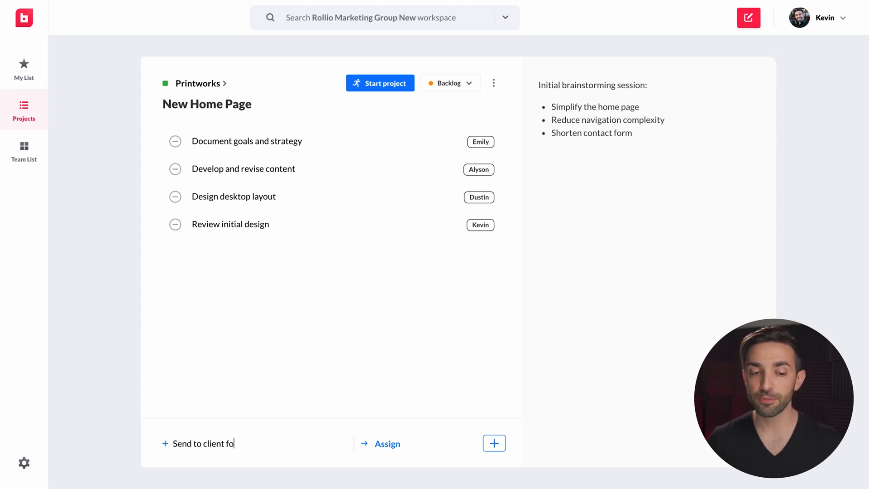
pyautogui.write('r review')
pyautogui.press('Tab')
pyautogui.write('em')
pyautogui.press('Return')
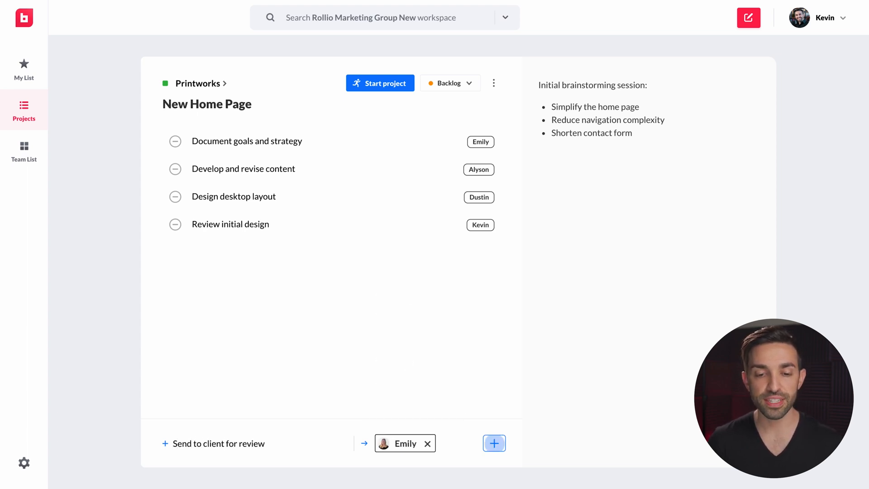
pyautogui.press('Return')
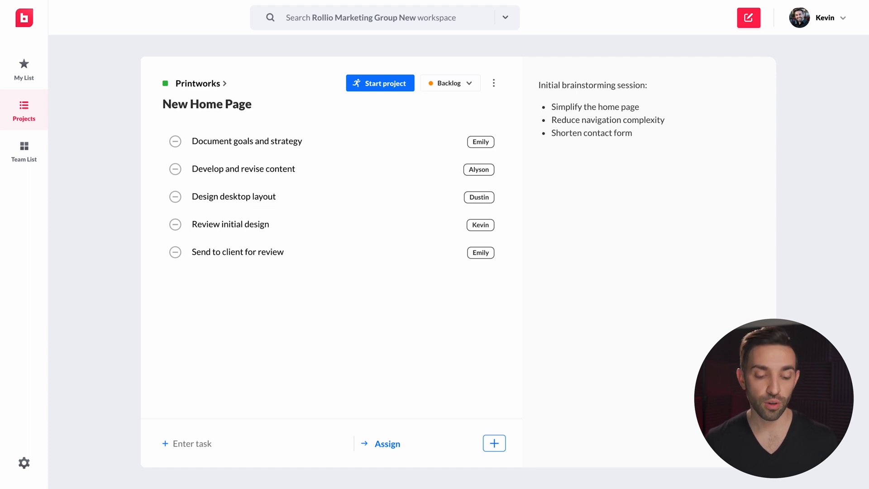
# - Add the task "Receive client approval" and assign it to the assignee of "Send to client for review"
pyautogui.write('Receive c')
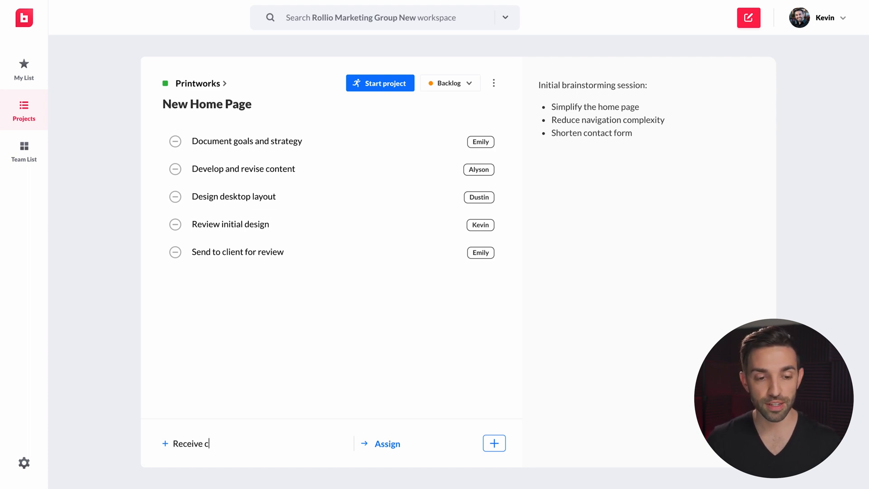
pyautogui.write('lient approval')
pyautogui.press('Tab')
pyautogui.write('em')
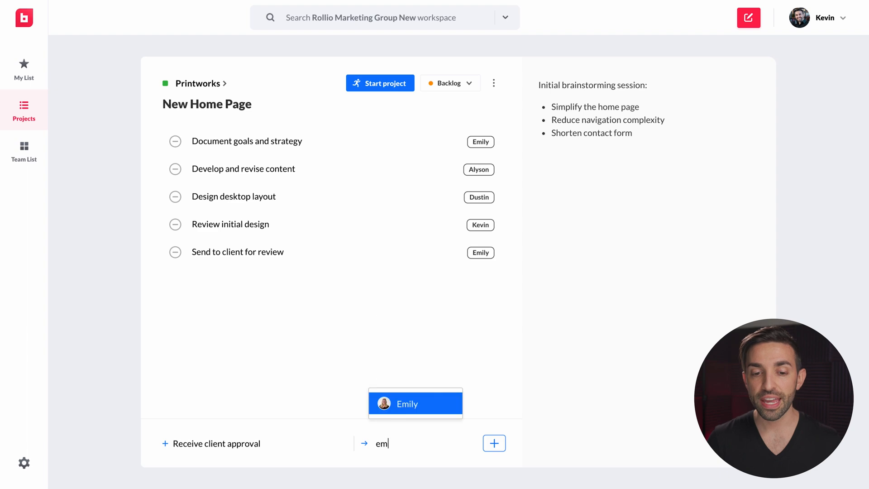
pyautogui.press('Return')
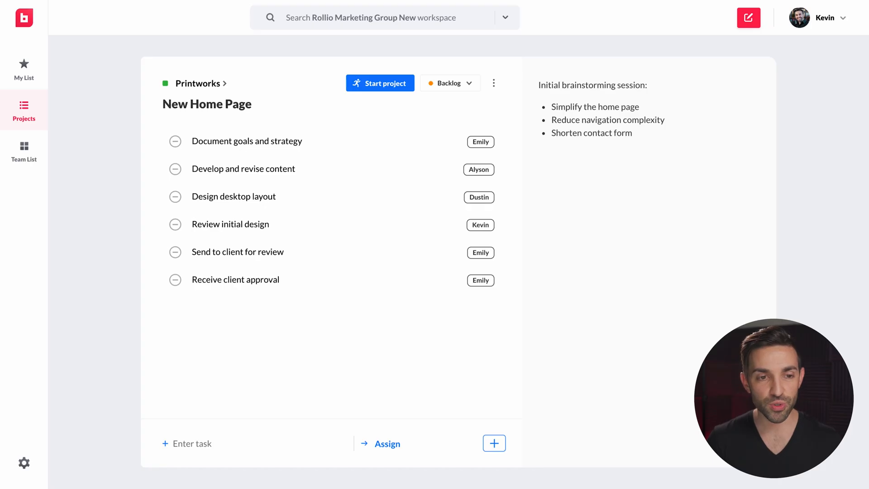
# - Add the task "Design mobile layout" and assign it to the team member handling the desktop layout
pyautogui.write('Design mobile')
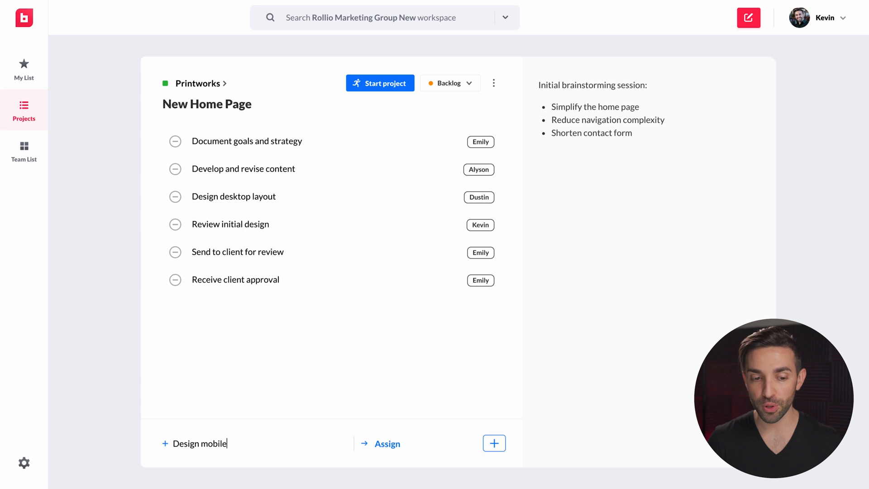
pyautogui.write(' alyou')
pyautogui.press('BackSpace')
pyautogui.press('BackSpace')
pyautogui.press('BackSpace')
pyautogui.press('BackSpace')
pyautogui.press('BackSpace')
pyautogui.write('layout')
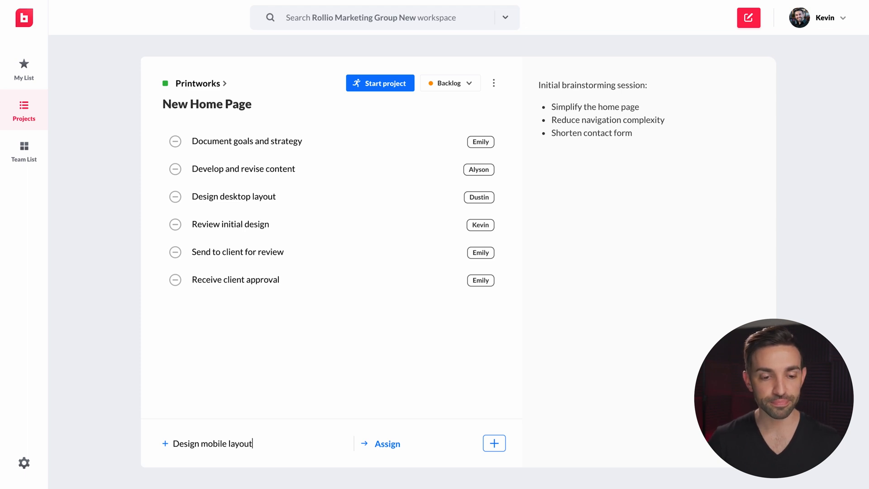
pyautogui.press('Tab')
pyautogui.write('du')
pyautogui.press('Return')
pyautogui.press('Return')
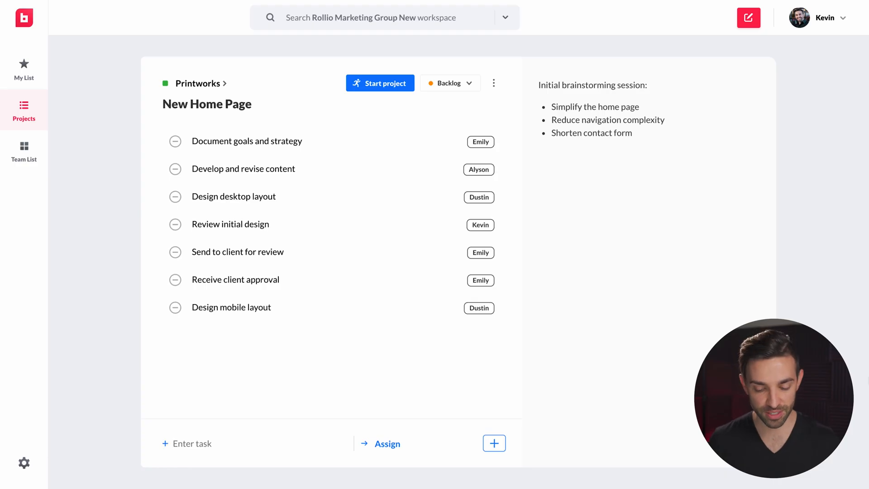
# - Add the task "Develop on staging" and assign it to the last listed team member
pyautogui.write('Develop on staging')
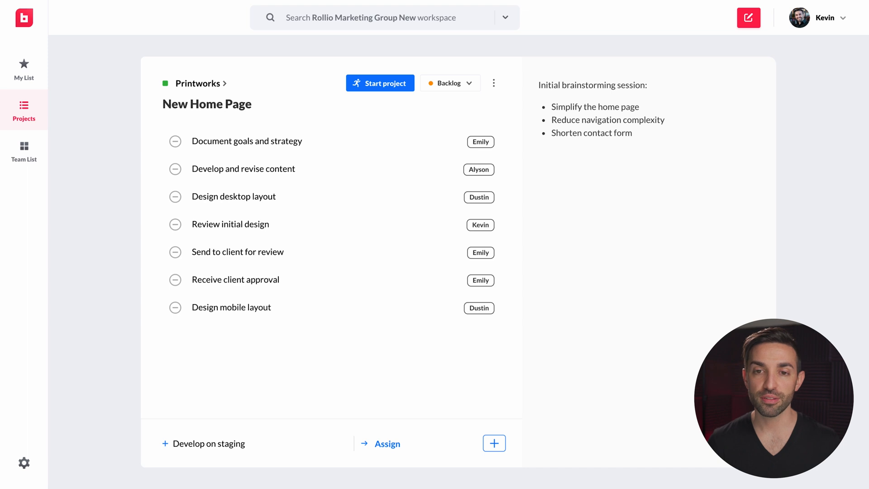
pyautogui.press('Tab')
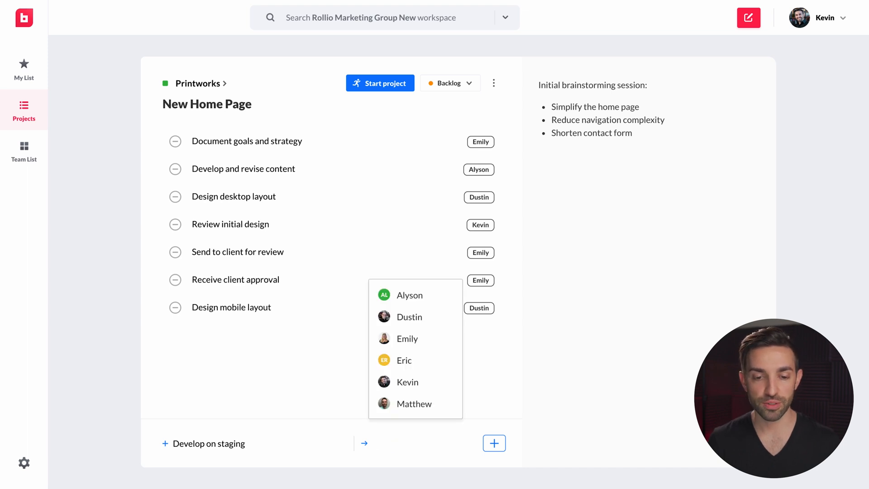
pyautogui.write('mat')
pyautogui.press('Return')
pyautogui.press('Return')
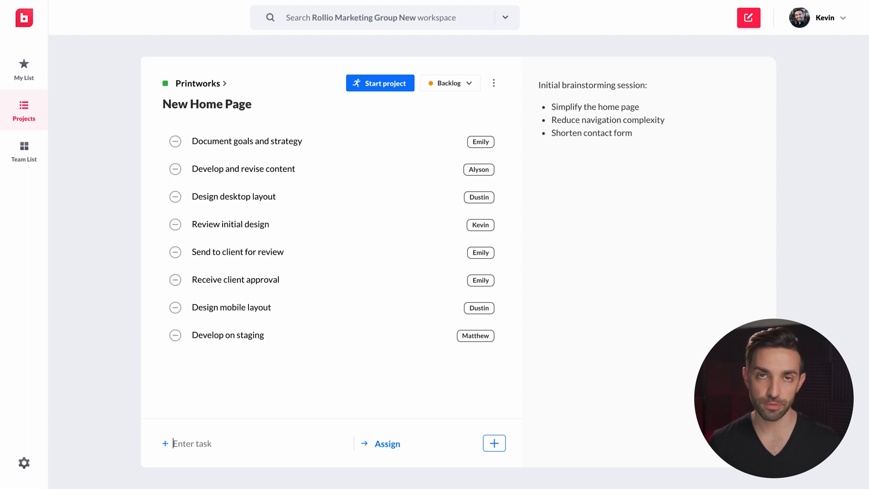
# - Add the task "Design review" and assign it to the team member responsible for the desktop and mobile layouts
pyautogui.write('Design review')
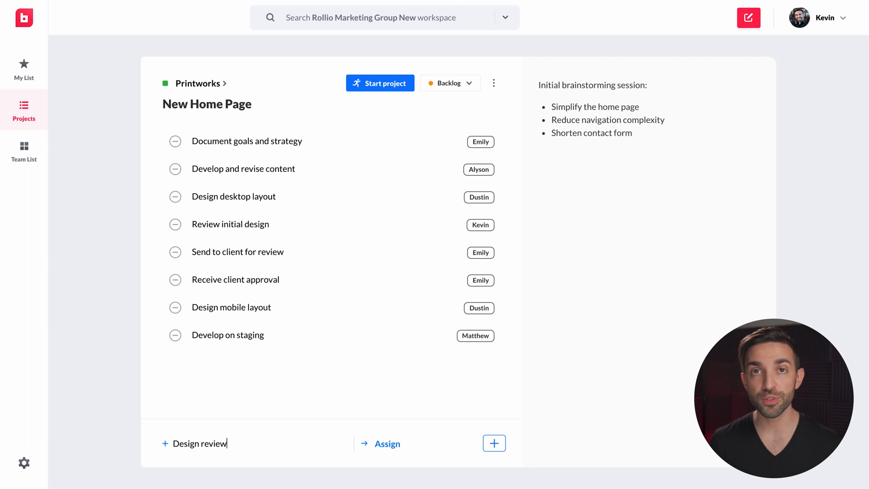
pyautogui.press('Tab')
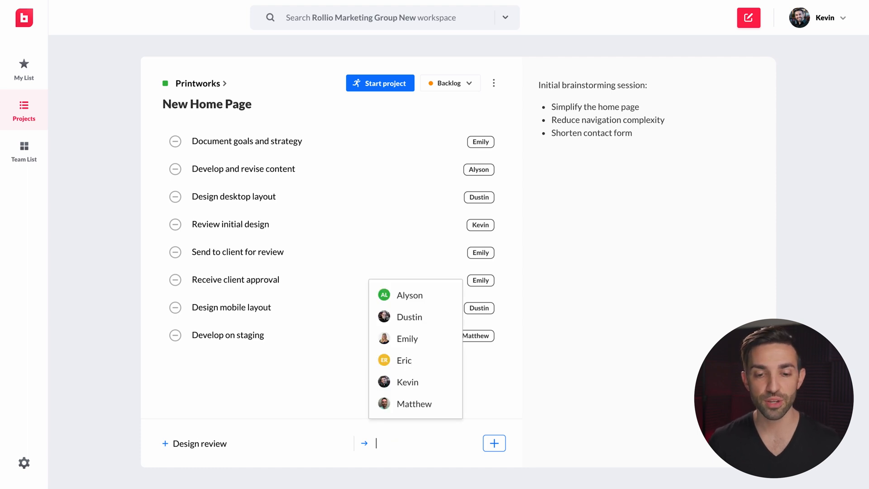
pyautogui.write('dust')
pyautogui.press('Return')
pyautogui.press('Return')
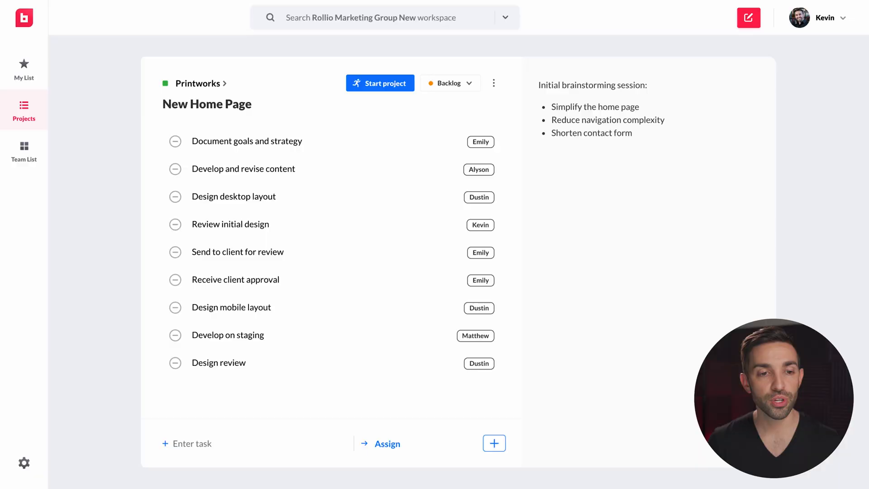
# - Add the task "Send staging to client for review" and assign it to the assignee of "Receive client approval"
pyautogui.write('Send stag')
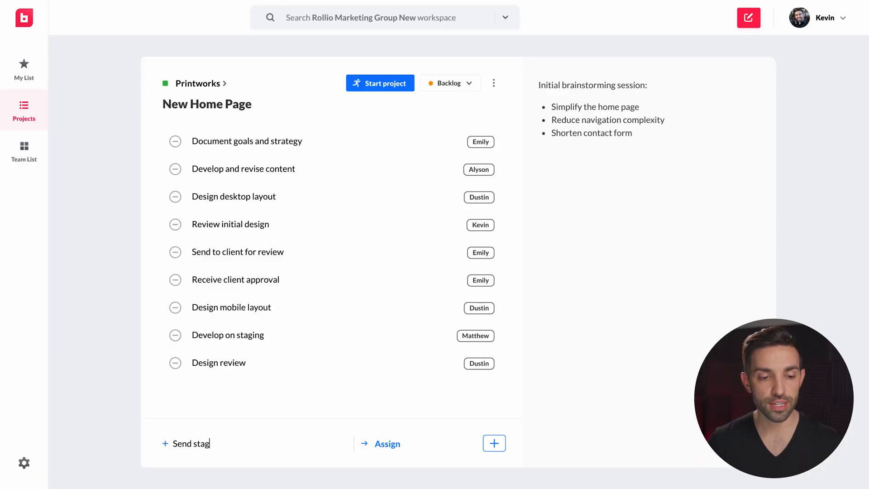
pyautogui.write('ing to client for review')
pyautogui.press('Tab')
pyautogui.write('em')
pyautogui.press('Return')
pyautogui.press('Return')
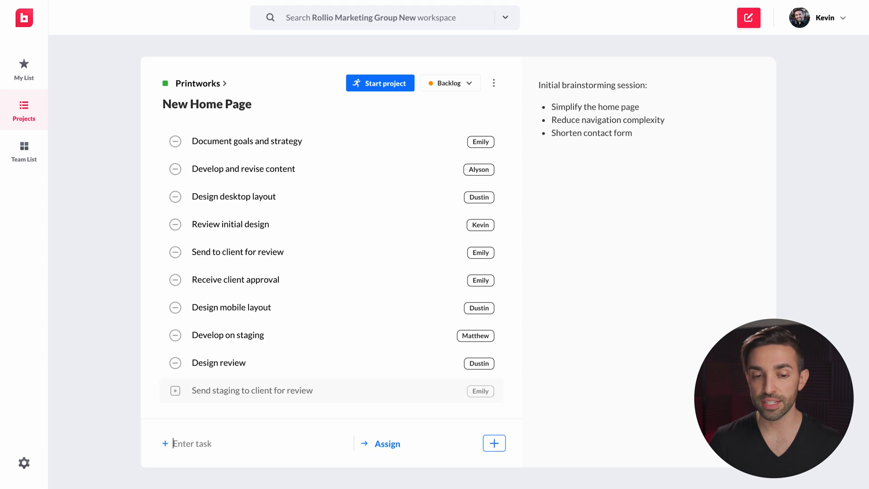
# - Add the task "Receive staging approval from client" and assign it to the team member sending staging for review
pyautogui.write('Receive staging approval')
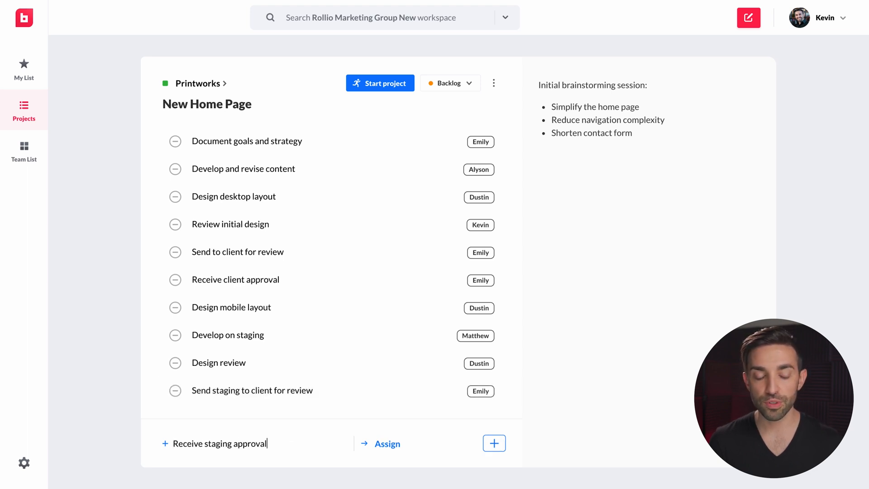
pyautogui.write(' from client')
pyautogui.press('Tab')
pyautogui.write('em')
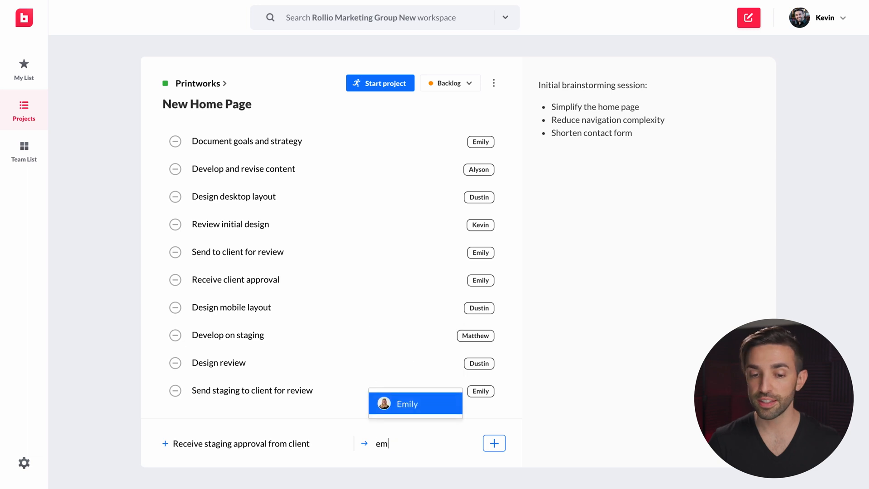
pyautogui.press('Return')
pyautogui.press('Return')
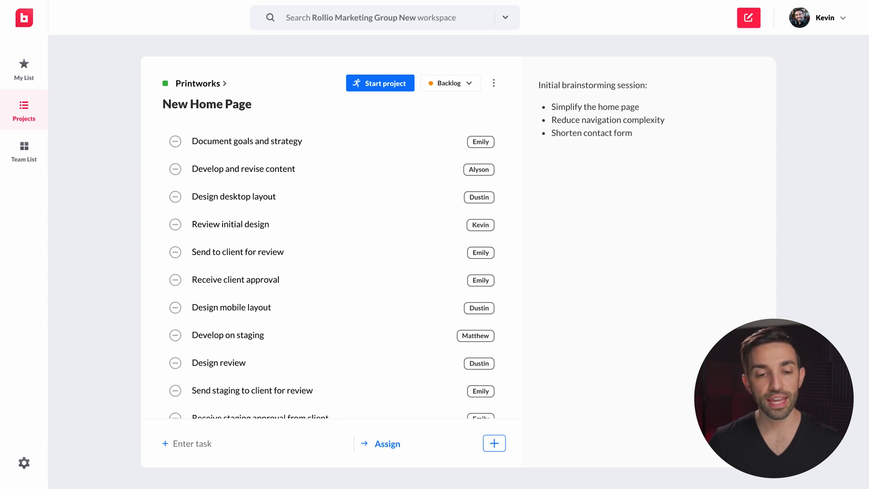
# - Add the task "Final staging review" and assign it to the team member responsible for "Review initial design"
pyautogui.scroll(-1, 345, 341)
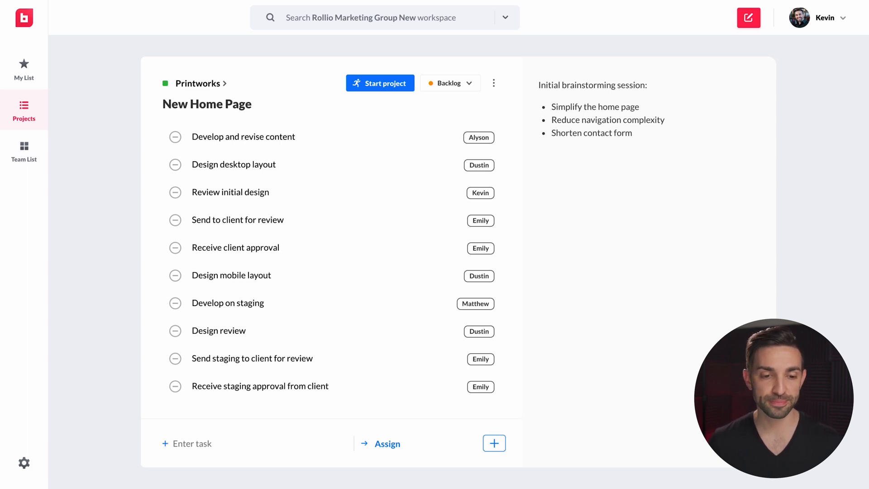
pyautogui.write('Final staging review')
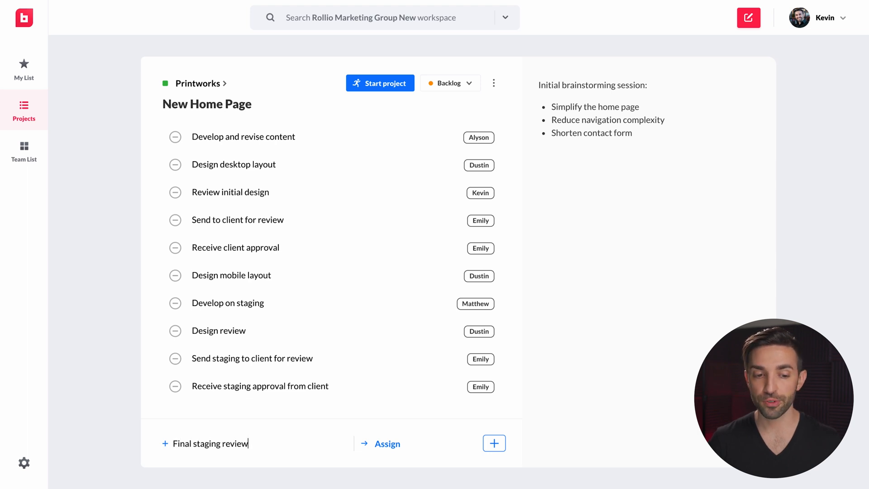
pyautogui.press('Tab')
pyautogui.write('kev')
pyautogui.press('Return')
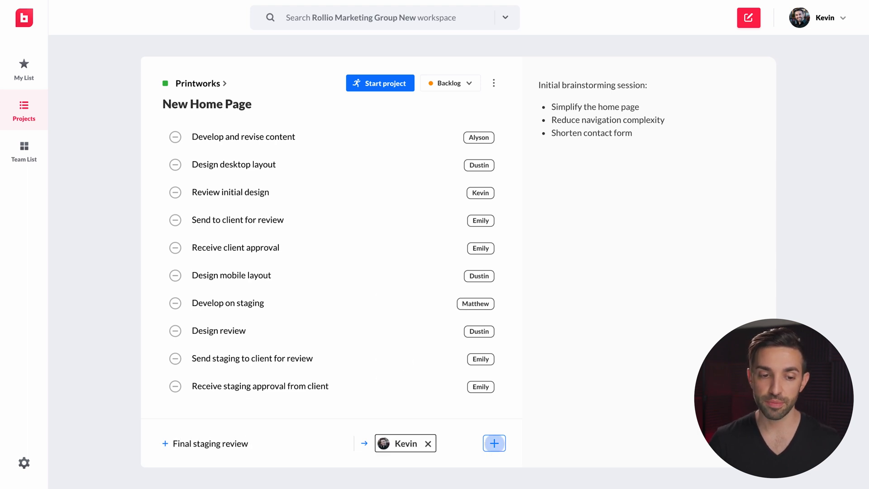
pyautogui.press('Return')
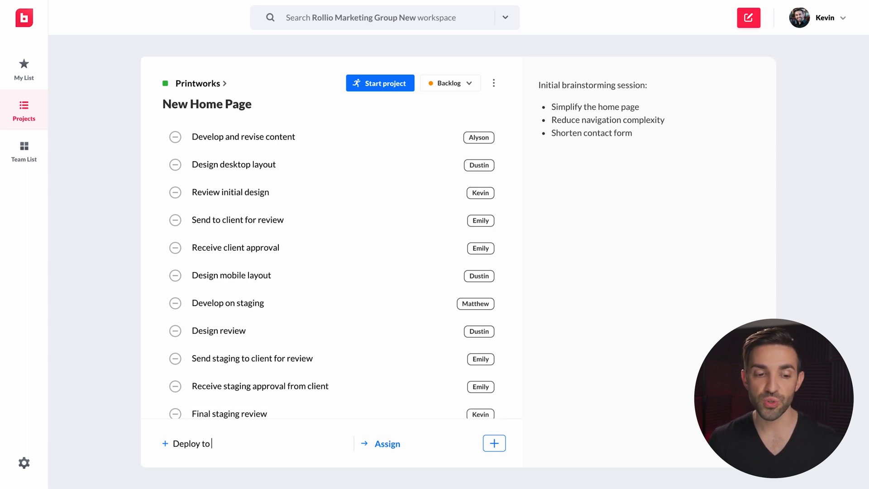
# - Add the task "Deploy to production" and assign it to the assignee of "Develop on staging"
pyautogui.write('ction')
pyautogui.press('Tab')
pyautogui.write('mat')
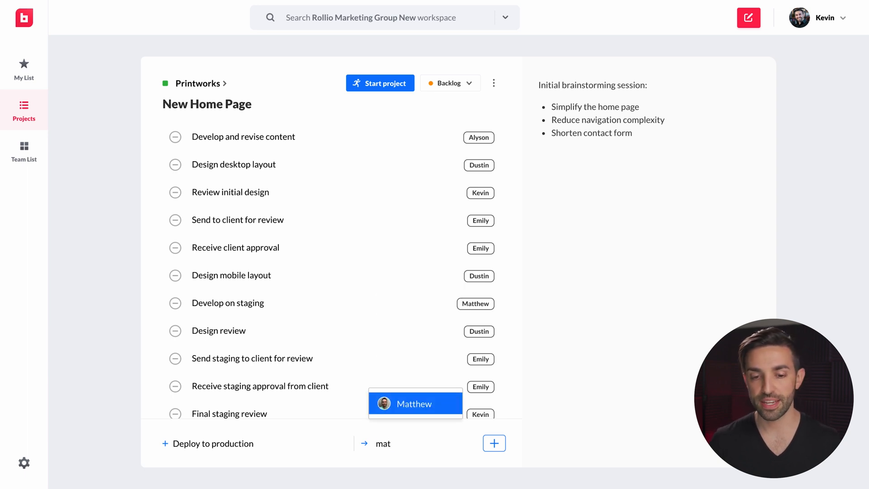
pyautogui.press('Tab')
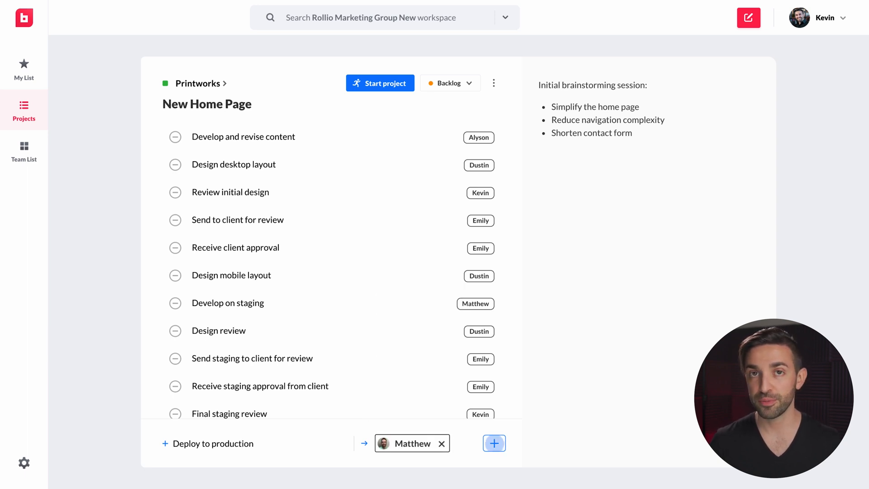
# - Add the task "Notify client" and assign it to the assignee of "Receive staging approval from client"
pyautogui.scroll(-2, 360, 267)
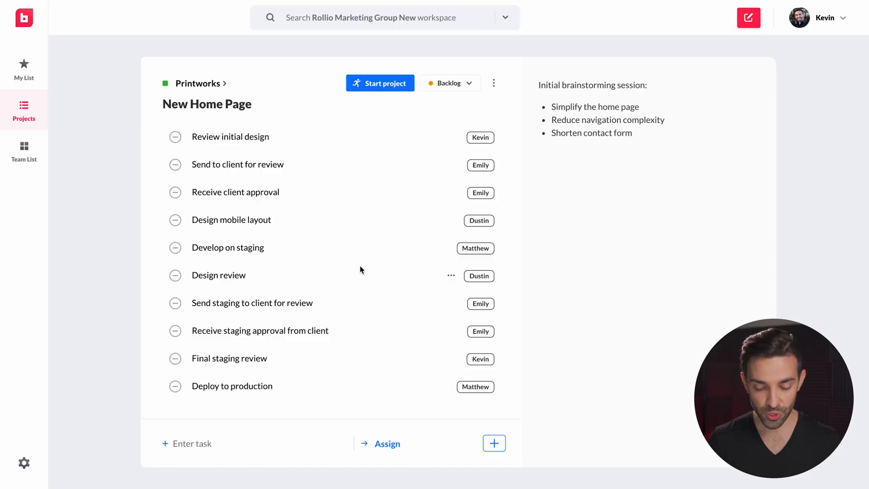
pyautogui.write('Notify')
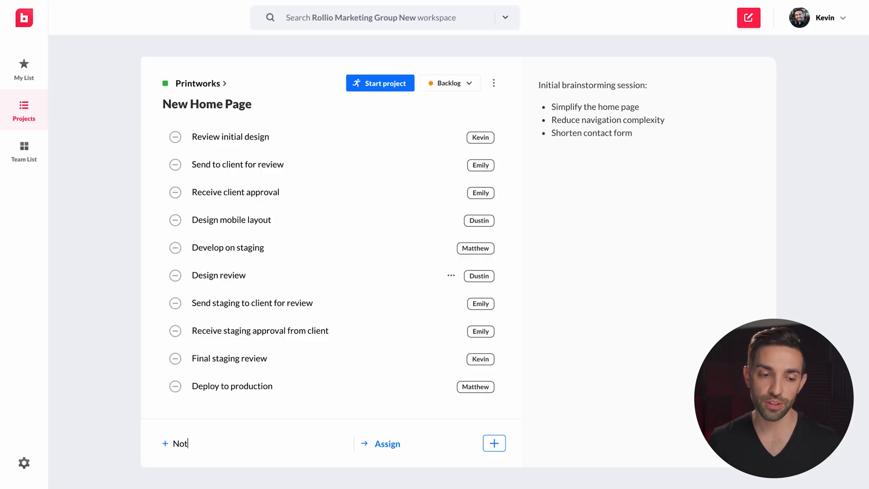
pyautogui.write(' client')
pyautogui.press('Tab')
pyautogui.write('em')
pyautogui.press('Return')
pyautogui.press('Return')
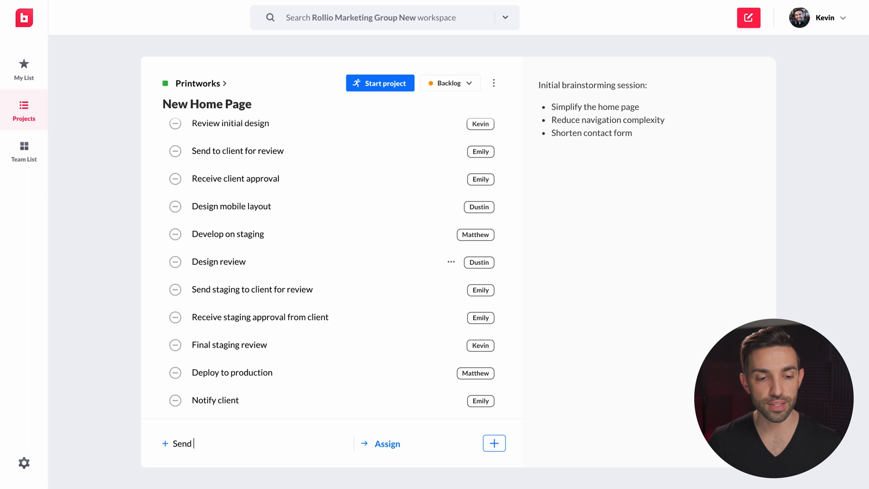
# - Add the task "Send invoice" and assign it to the team member responsible for "Final staging review"
pyautogui.write('k')
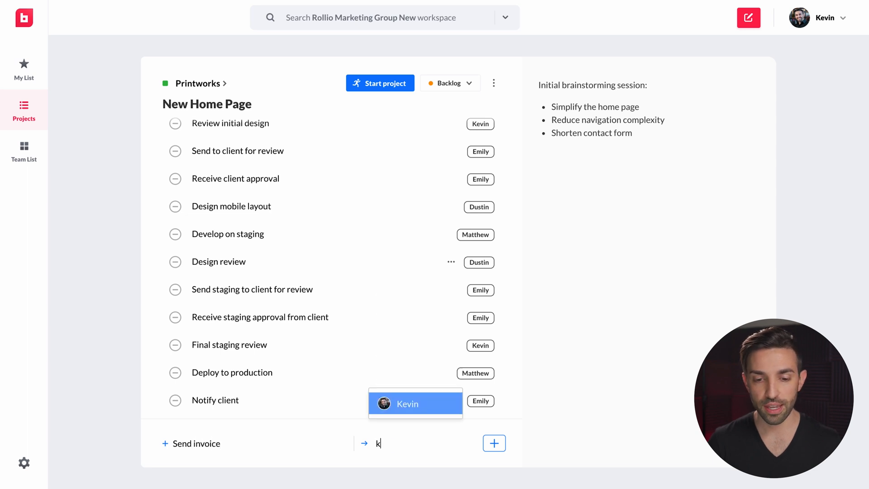